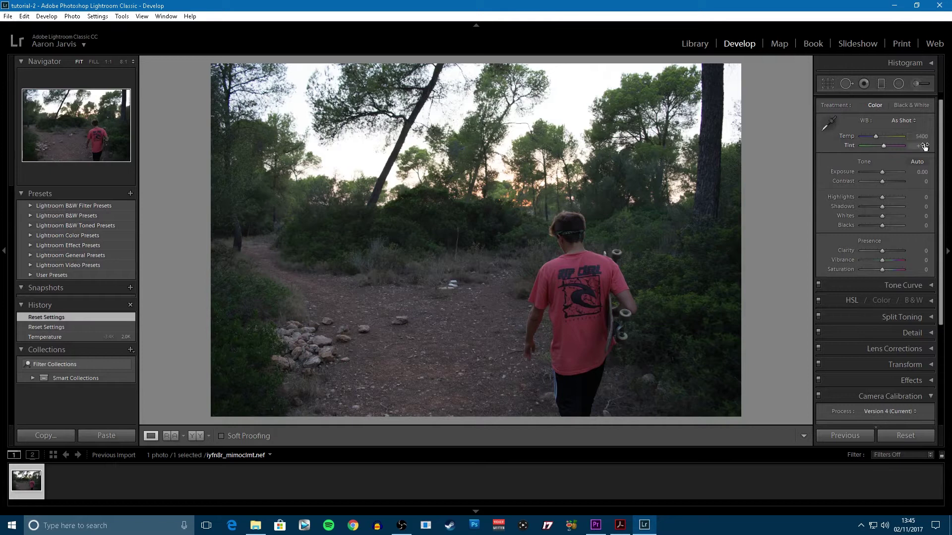
# Set the white balance to Temp 5200 and Tint 0.
pyautogui.moveTo(941, 224); pyautogui.dragTo(941, 195)
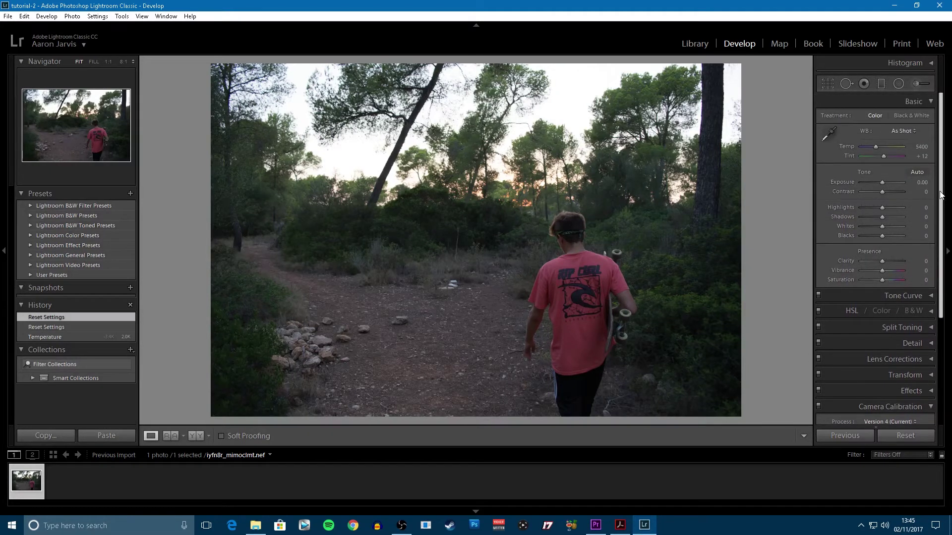
pyautogui.click(921, 146)
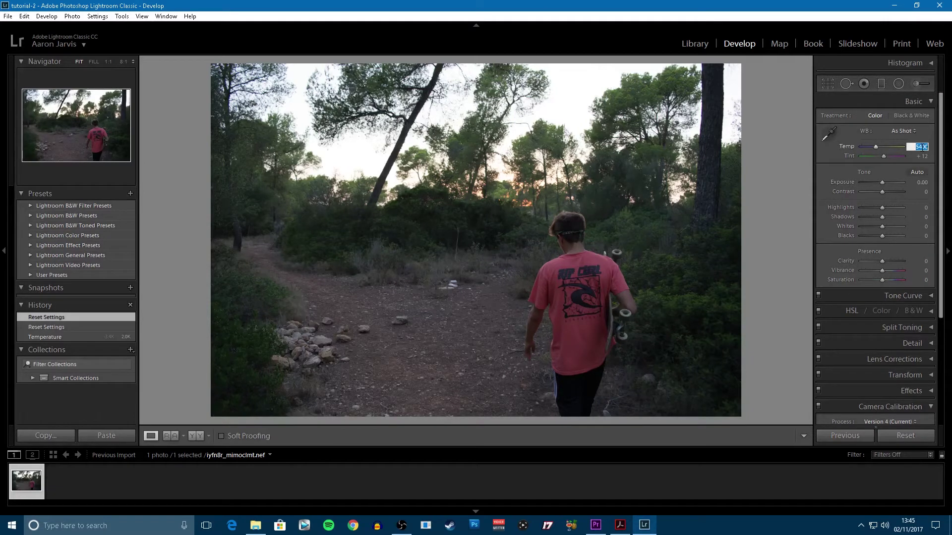
pyautogui.write('5200')
pyautogui.press('Return')
pyautogui.click(923, 157)
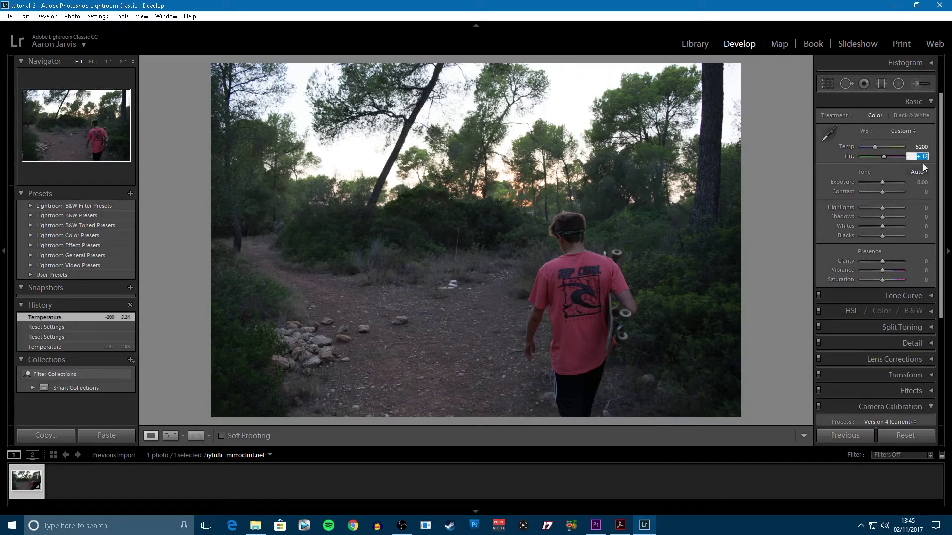
pyautogui.write('0')
pyautogui.press('Return')
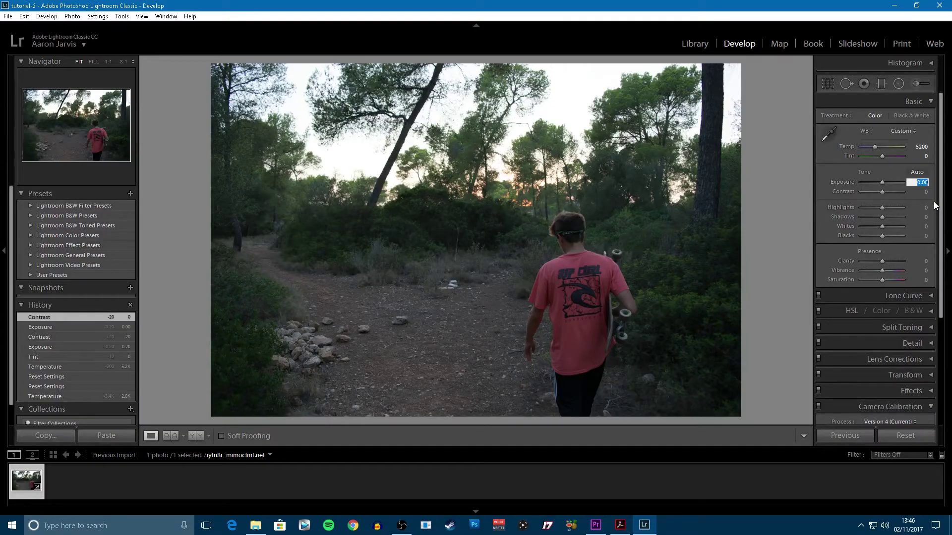
# Set Exposure to +0.20 and Contrast to +20.
pyautogui.write('0.2')
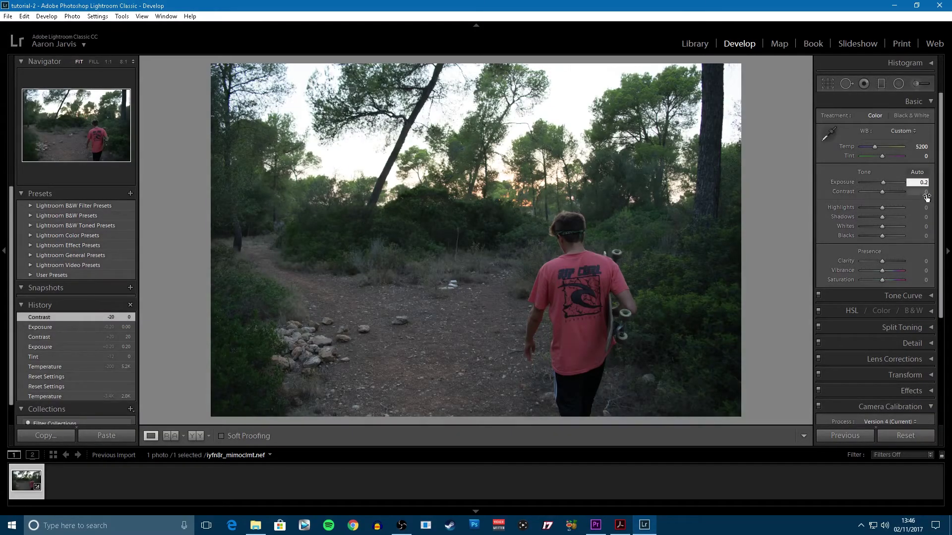
pyautogui.click(924, 193)
pyautogui.write('20')
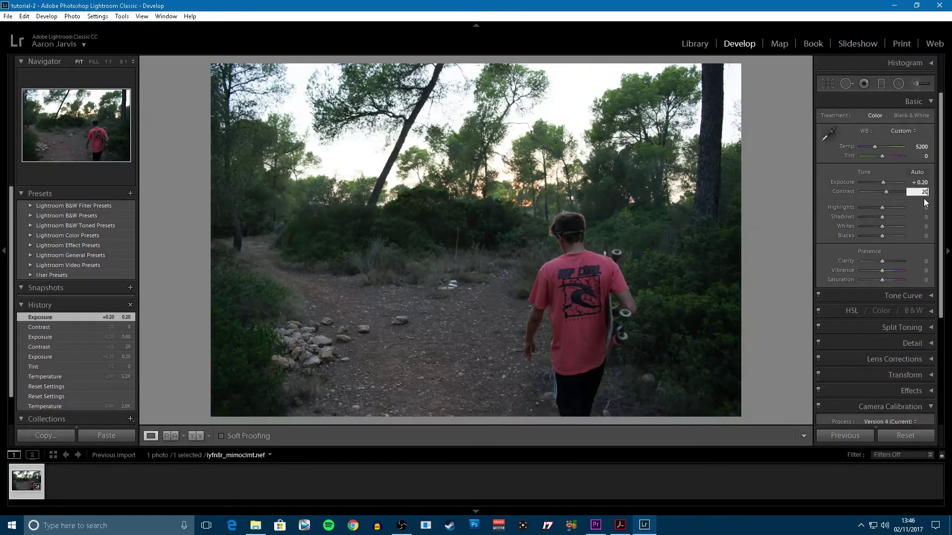
pyautogui.press('Return')
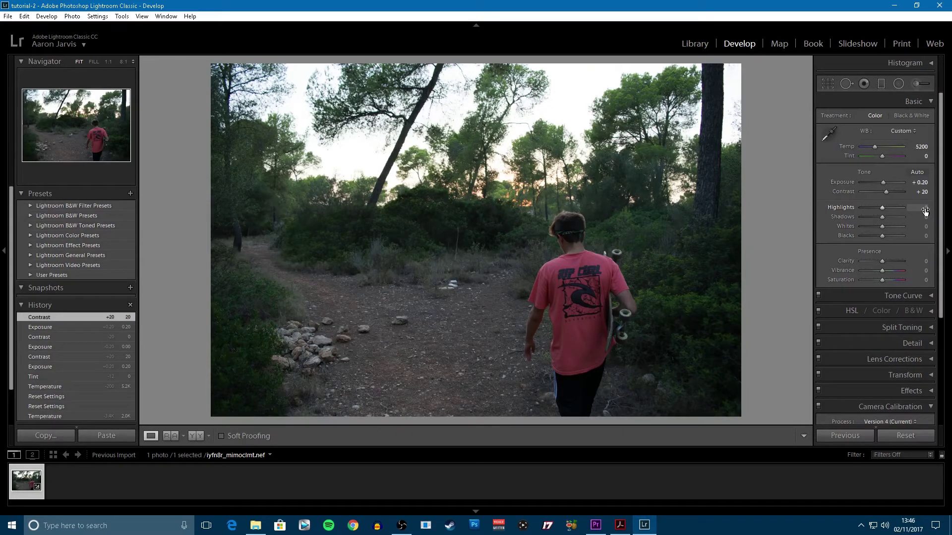
# Set Highlights −74, Shadows +25, Whites +15 and Blacks −30.
pyautogui.click(925, 208)
pyautogui.write('-74')
pyautogui.click(925, 218)
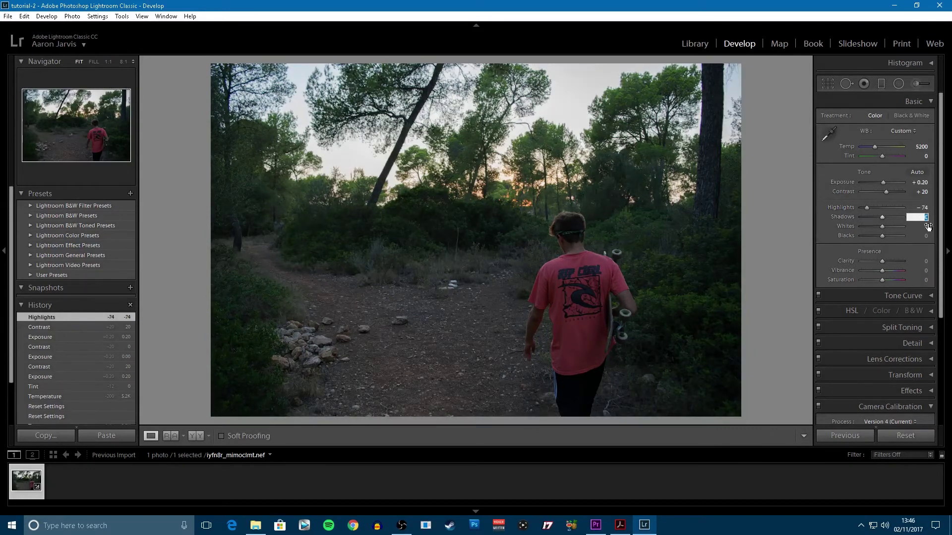
pyautogui.write('25')
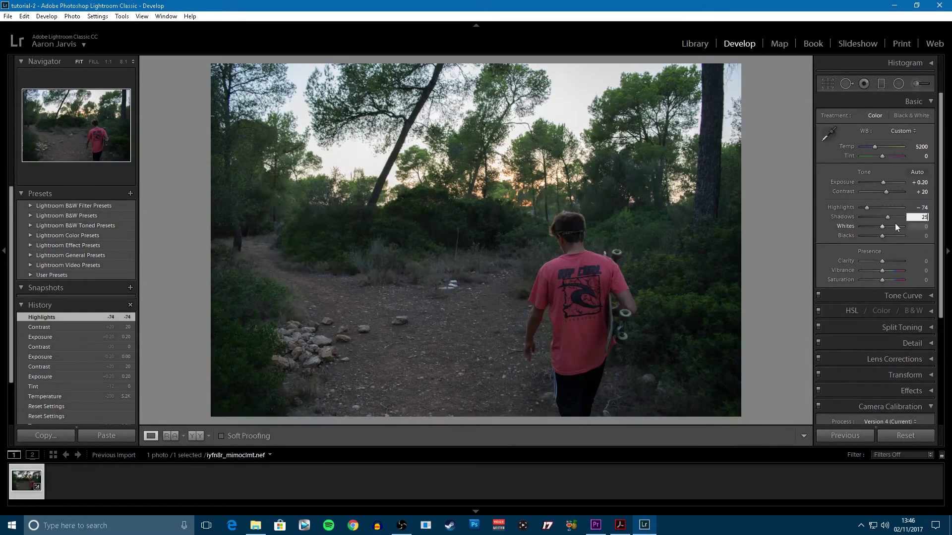
pyautogui.click(924, 227)
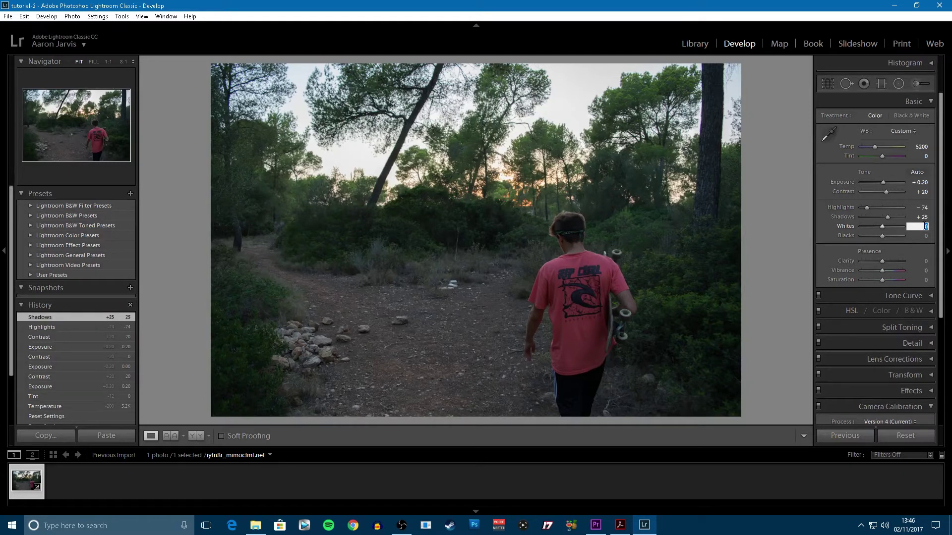
pyautogui.write('15')
pyautogui.click(925, 237)
pyautogui.write('-')
pyautogui.write('30')
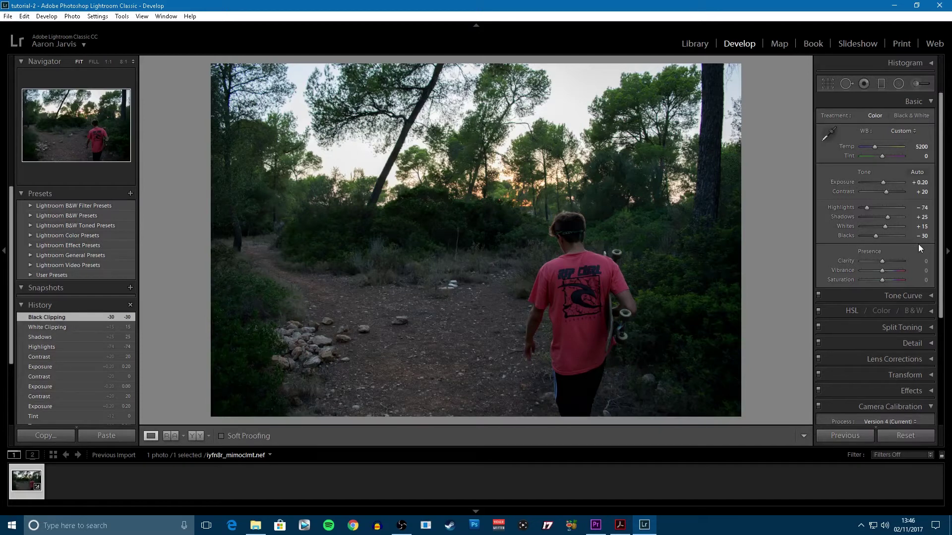
# Set Presence to Clarity +26, Vibrance +17 and Saturation −10.
pyautogui.click(925, 261)
pyautogui.write('26')
pyautogui.press('Return')
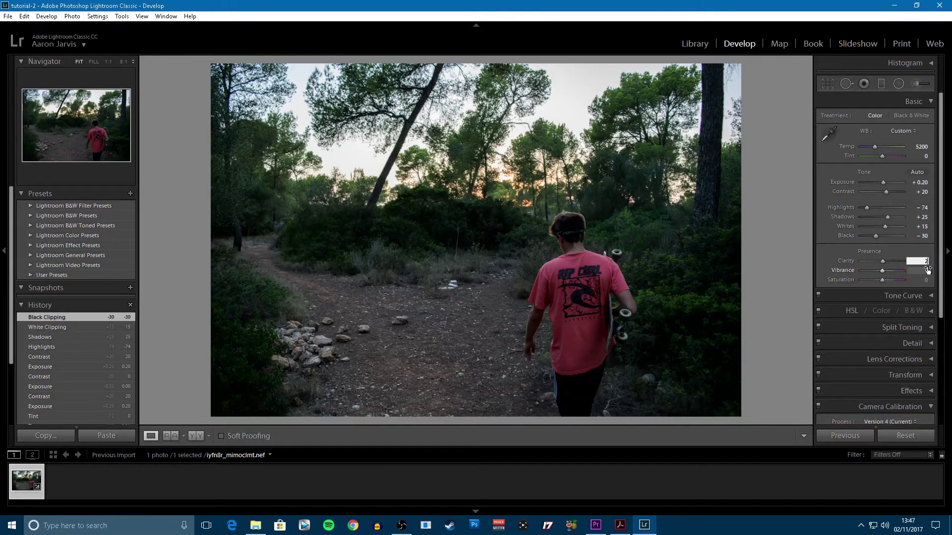
pyautogui.press('BackSpace')
pyautogui.write('6')
pyautogui.press('Tab')
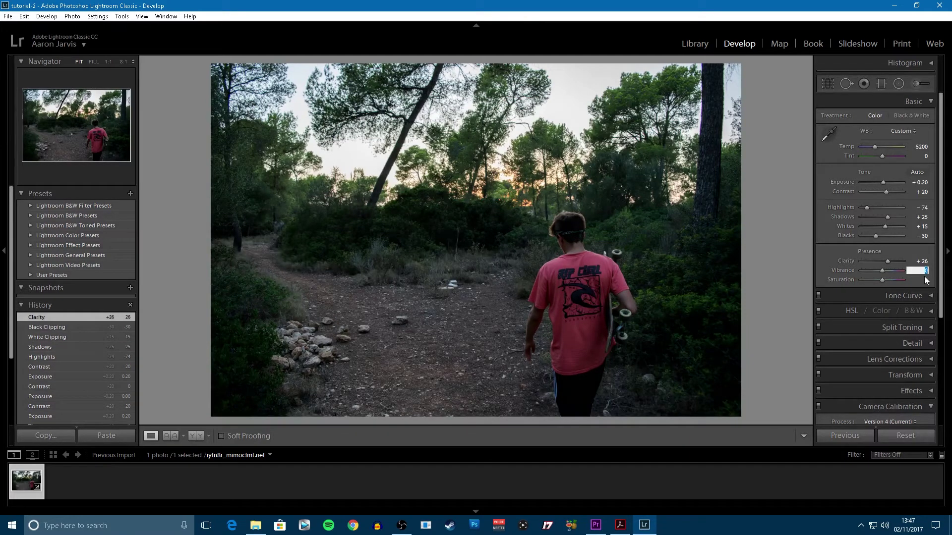
pyautogui.write('17')
pyautogui.press('Tab')
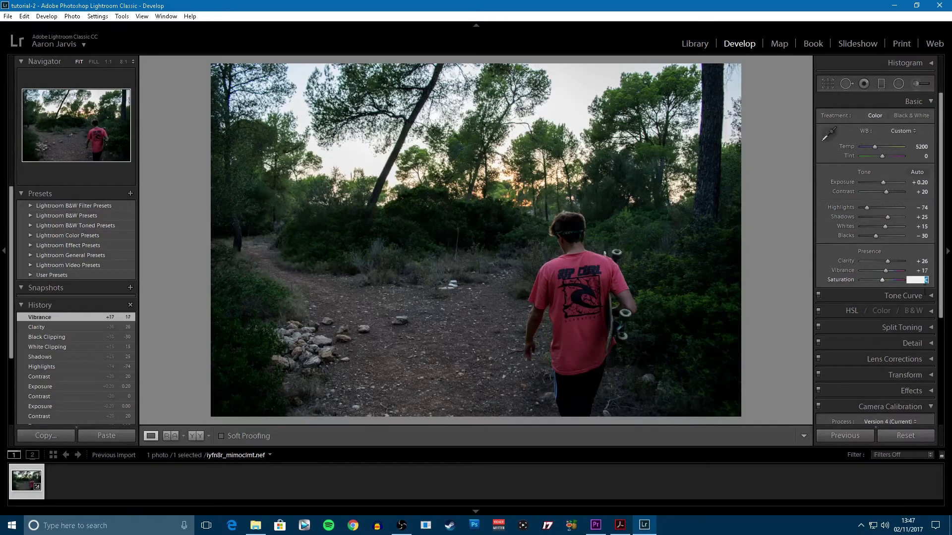
pyautogui.write('-10')
pyautogui.press('Return')
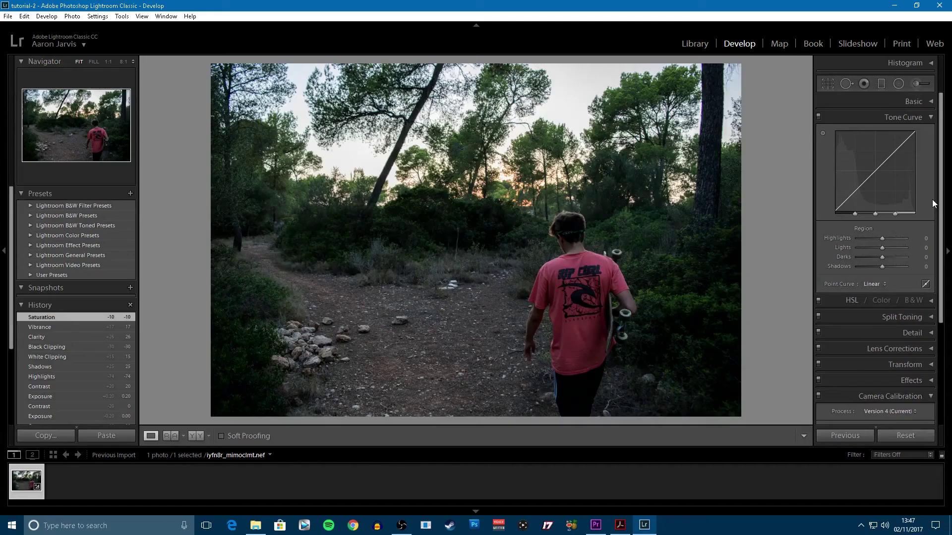
# Add a shadow and a highlight point to the RGB point curve, forming an S-curve with darker shadows.
pyautogui.click(926, 285)
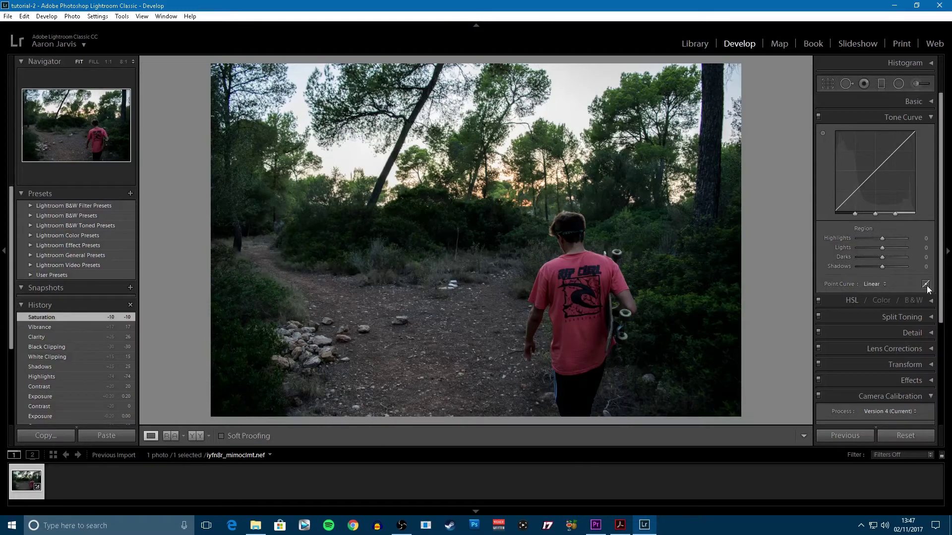
pyautogui.click(854, 193)
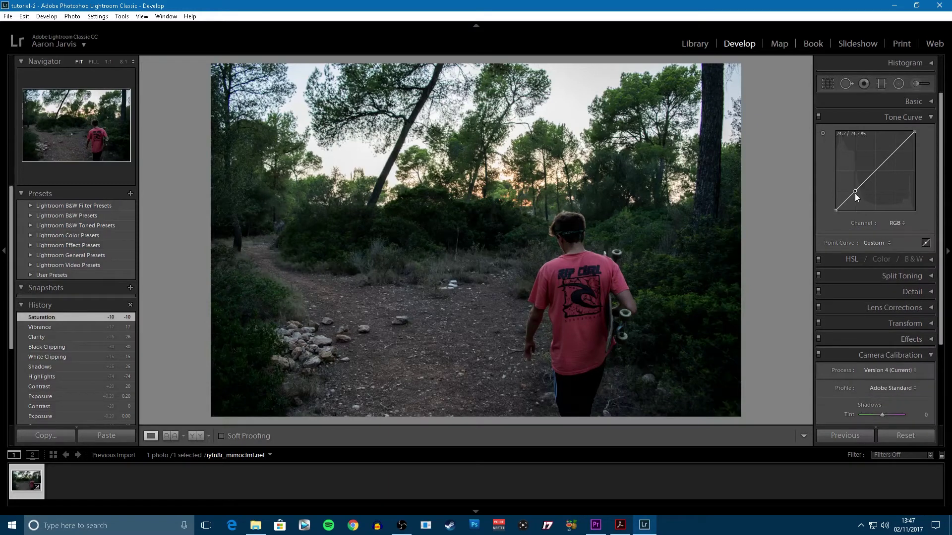
pyautogui.click(895, 154)
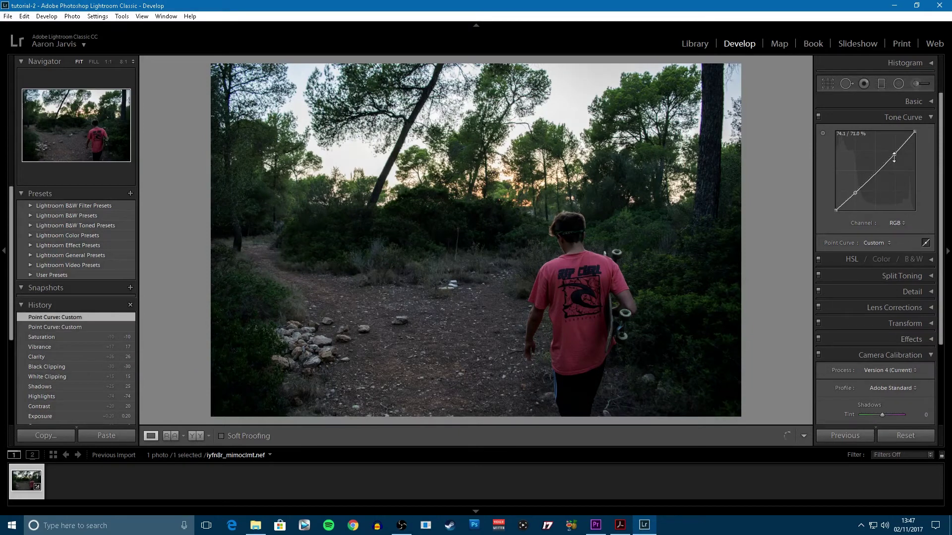
pyautogui.moveTo(895, 154); pyautogui.dragTo(895, 151)
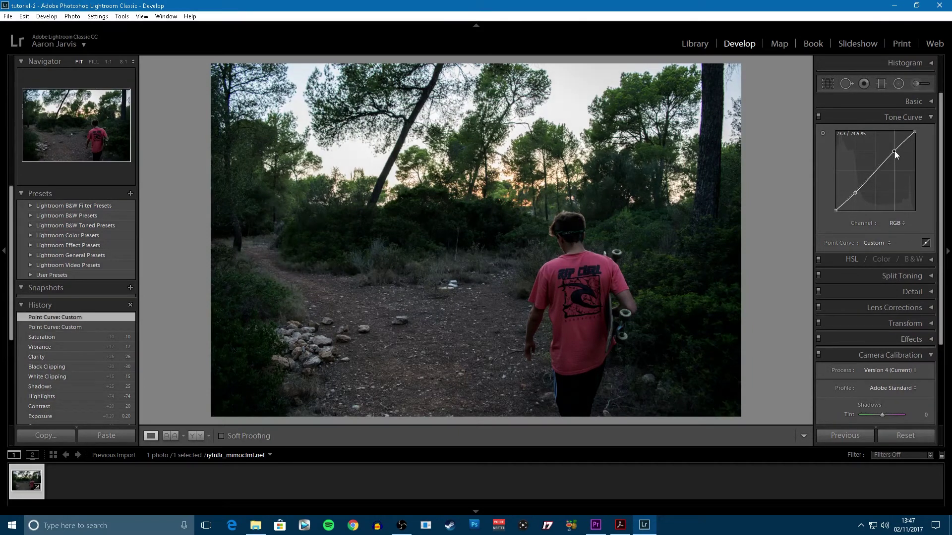
pyautogui.moveTo(856, 194); pyautogui.dragTo(856, 199)
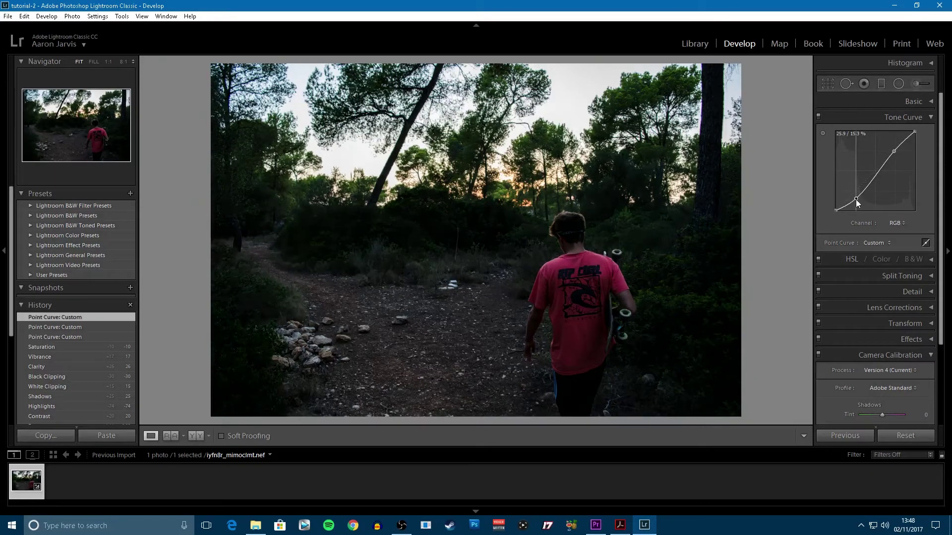
pyautogui.moveTo(856, 199); pyautogui.dragTo(857, 197)
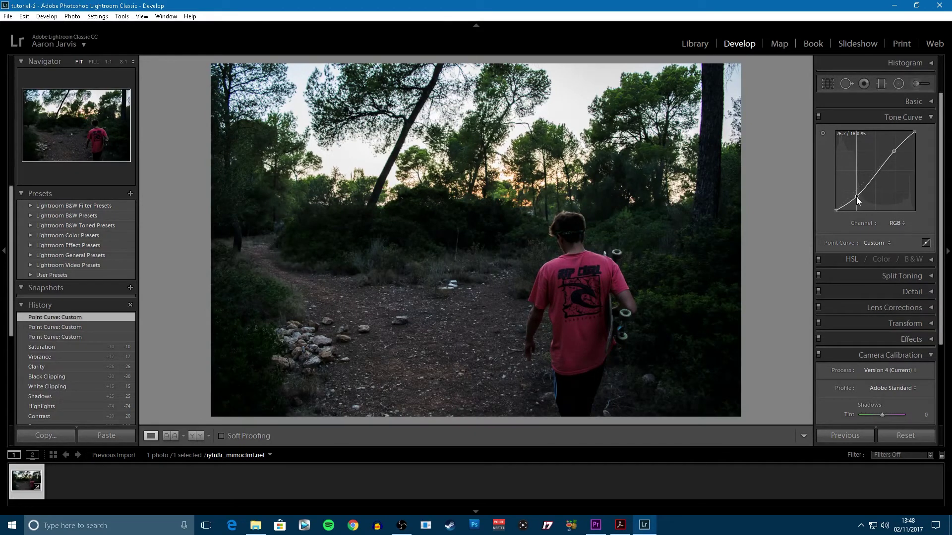
pyautogui.moveTo(856, 198); pyautogui.dragTo(856, 195)
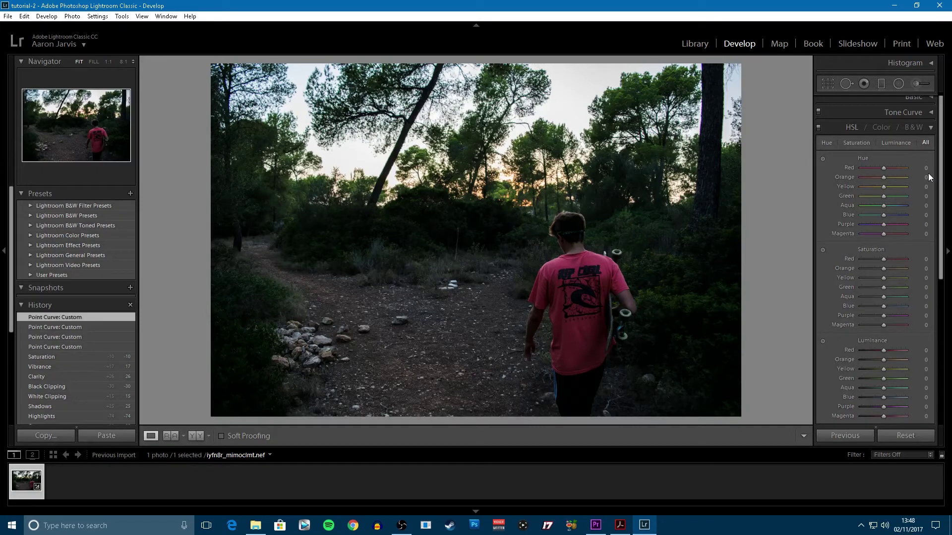
# Set HSL hues to Red +25, Orange −7, Yellow −100, Green −100, Aqua +40, Blue −10.
pyautogui.click(926, 168)
pyautogui.write('25')
pyautogui.click(925, 178)
pyautogui.write('-7')
pyautogui.click(926, 187)
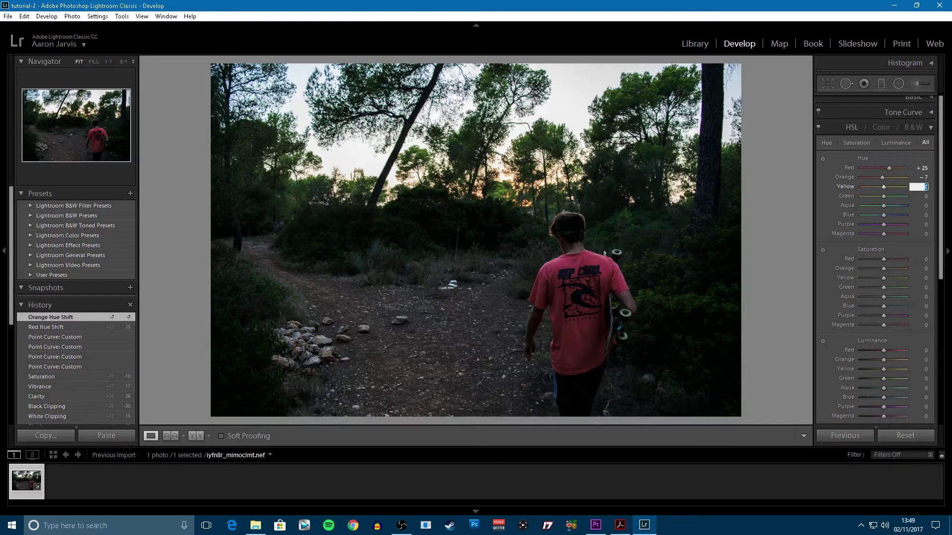
pyautogui.write('- 100')
pyautogui.click(926, 196)
pyautogui.write('-100')
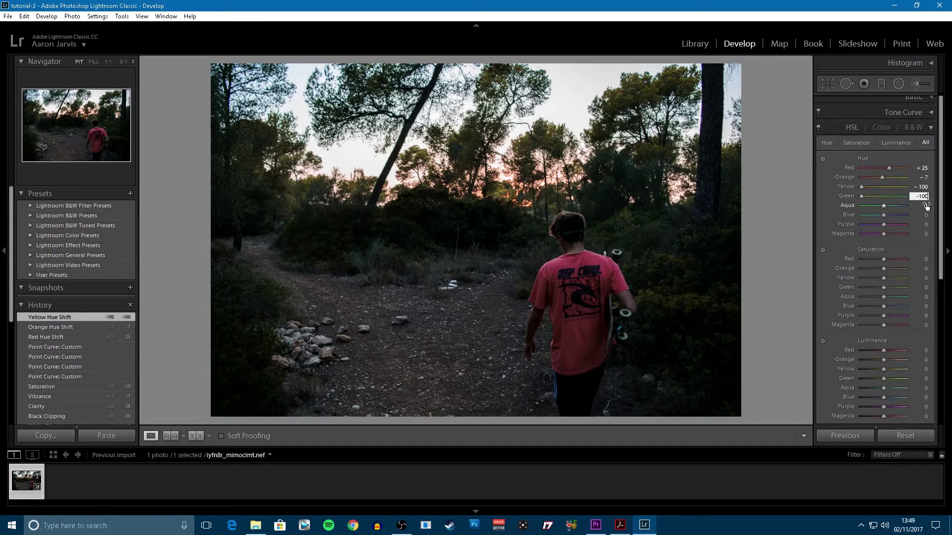
pyautogui.click(926, 205)
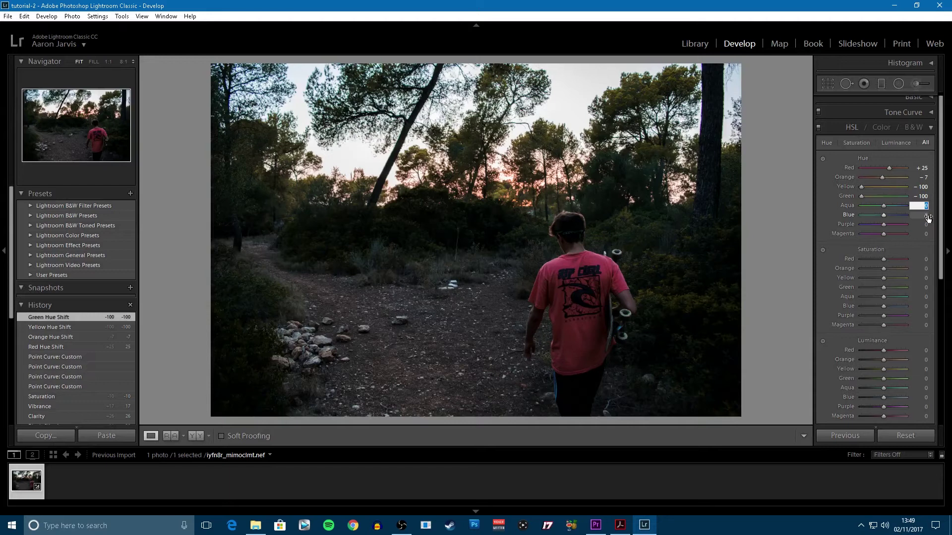
pyautogui.write('40')
pyautogui.click(927, 215)
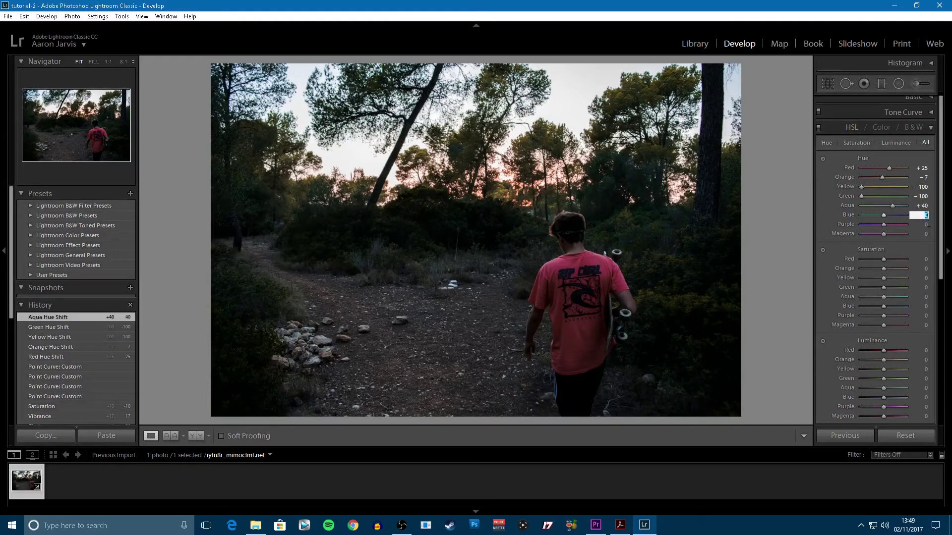
pyautogui.write('-1')
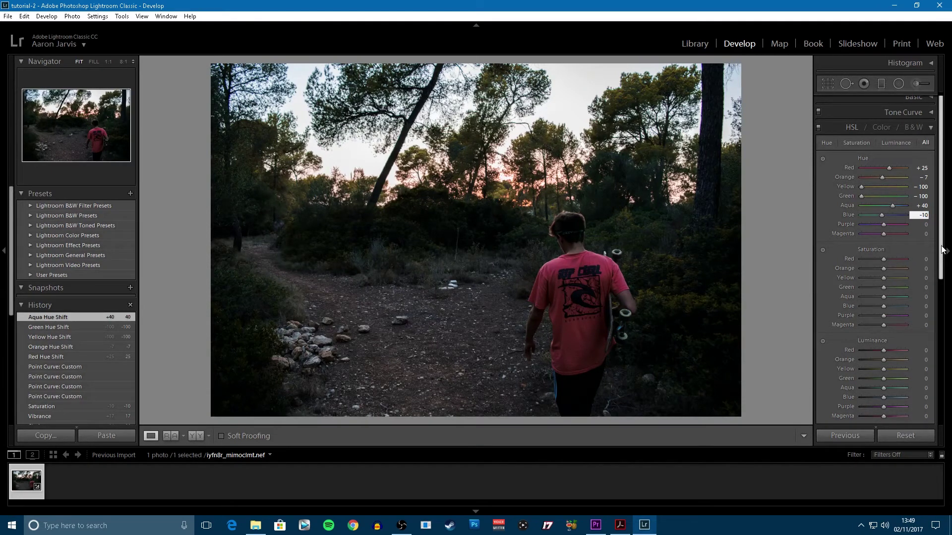
pyautogui.scroll(-2, 941, 261)
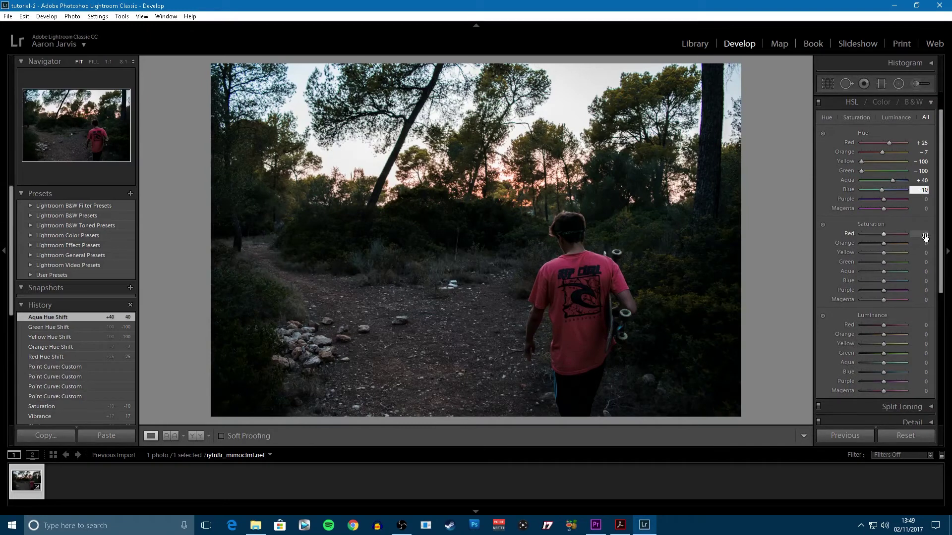
# Set HSL saturation to Red +8, Orange +4 and Yellow −30.
pyautogui.click(925, 237)
pyautogui.write('8')
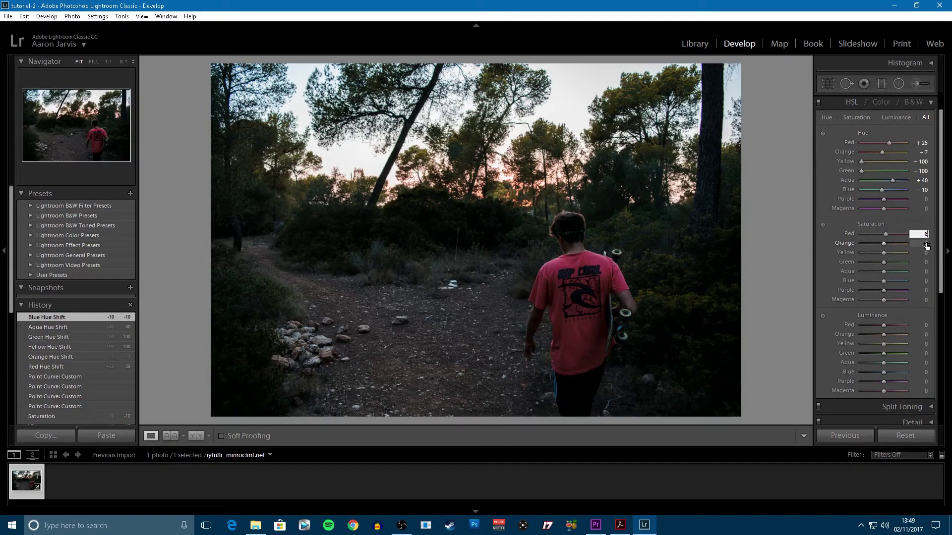
pyautogui.click(925, 244)
pyautogui.write('4')
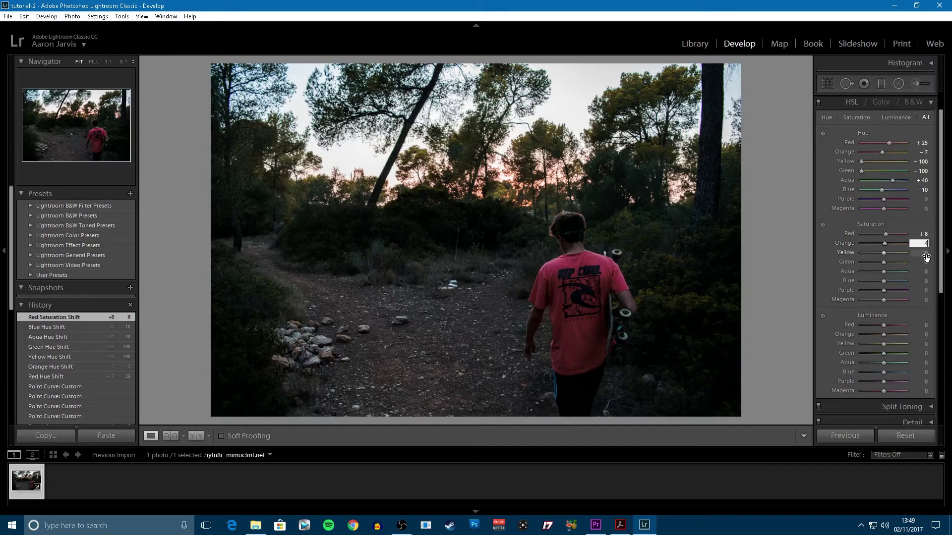
pyautogui.click(926, 254)
pyautogui.write('-30')
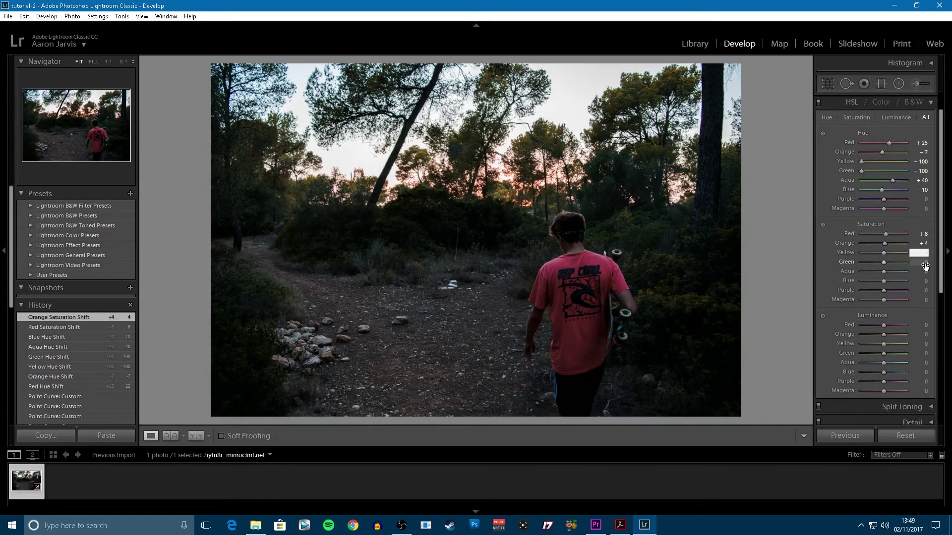
# Set HSL saturation to Green −30, Aqua +11 and Blue −15.
pyautogui.click(925, 263)
pyautogui.write('-30')
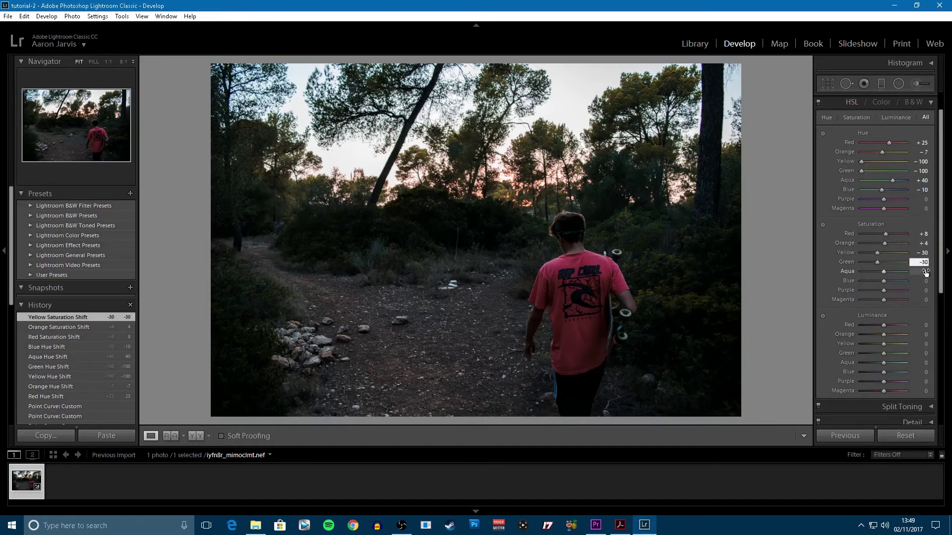
pyautogui.click(925, 273)
pyautogui.write('11')
pyautogui.click(925, 282)
pyautogui.write('-15')
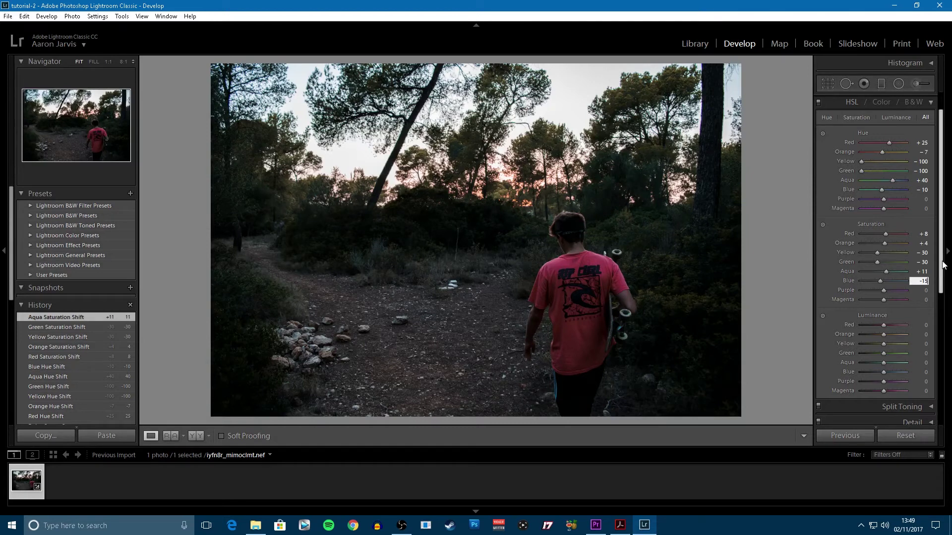
pyautogui.moveTo(943, 265); pyautogui.dragTo(943, 269)
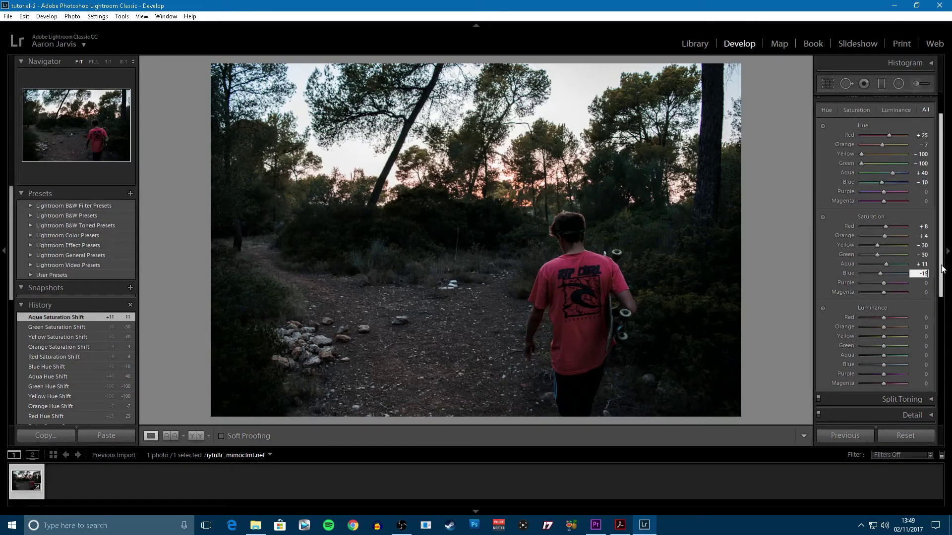
pyautogui.moveTo(944, 269); pyautogui.dragTo(932, 302)
# Set HSL luminance to Red +35, Orange +20, Yellow +40, Green +30 and Blue +20.
pyautogui.click(925, 252)
pyautogui.write('35')
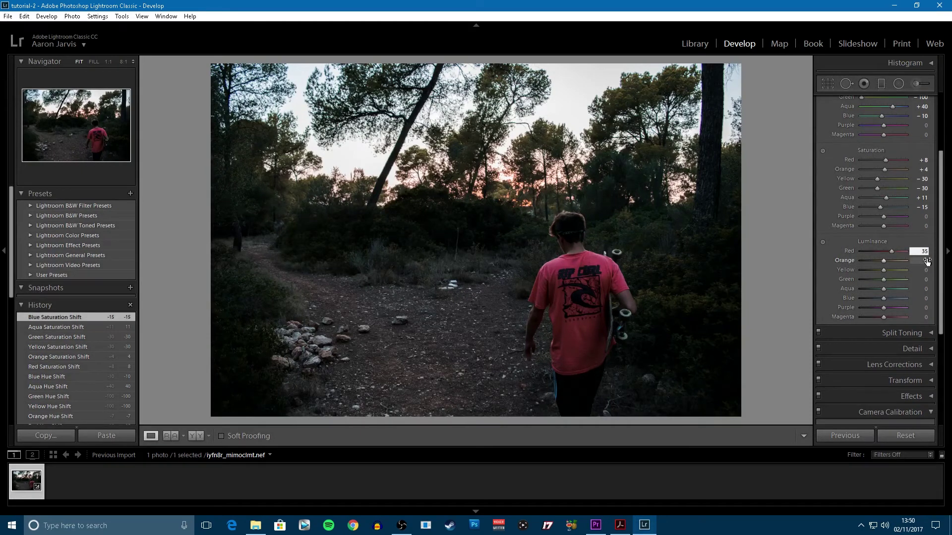
pyautogui.click(927, 262)
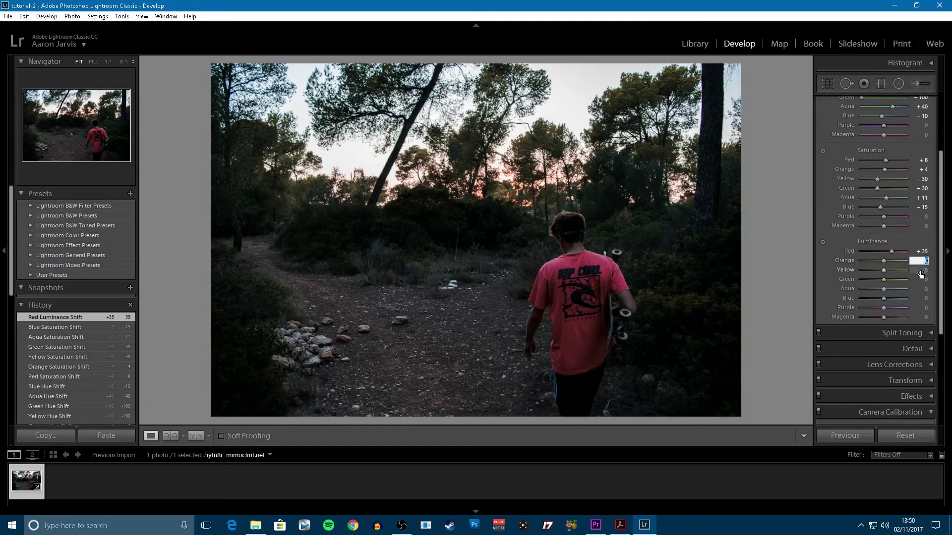
pyautogui.write('20')
pyautogui.click(927, 271)
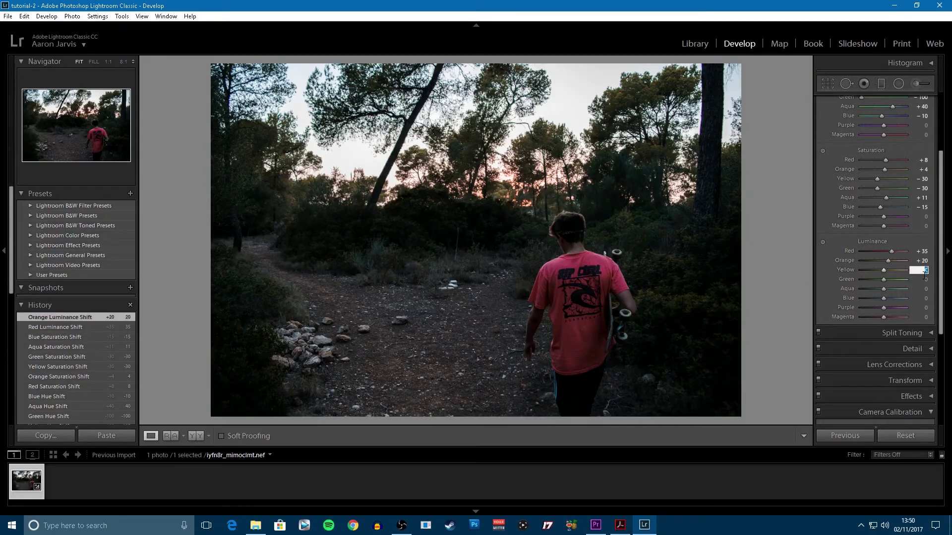
pyautogui.write('40')
pyautogui.click(924, 280)
pyautogui.write('30')
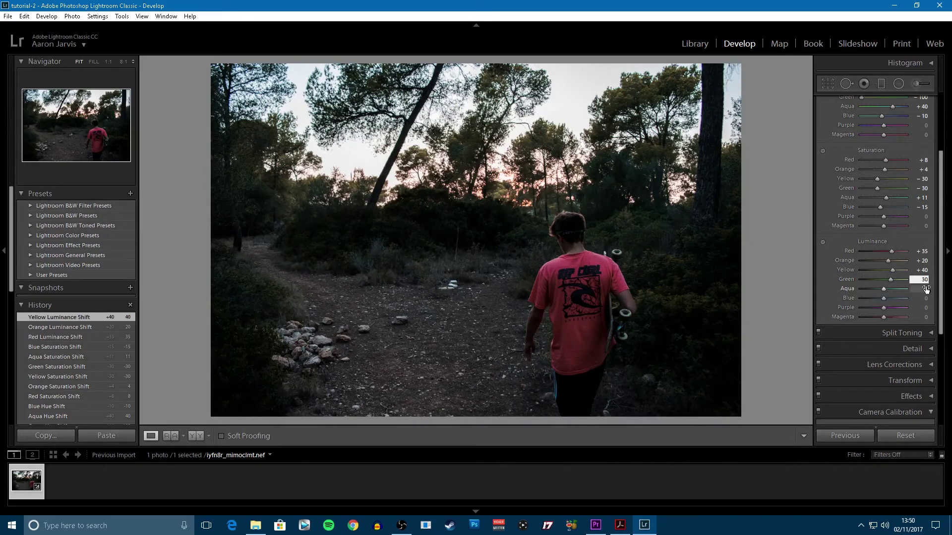
pyautogui.click(925, 298)
pyautogui.write('20')
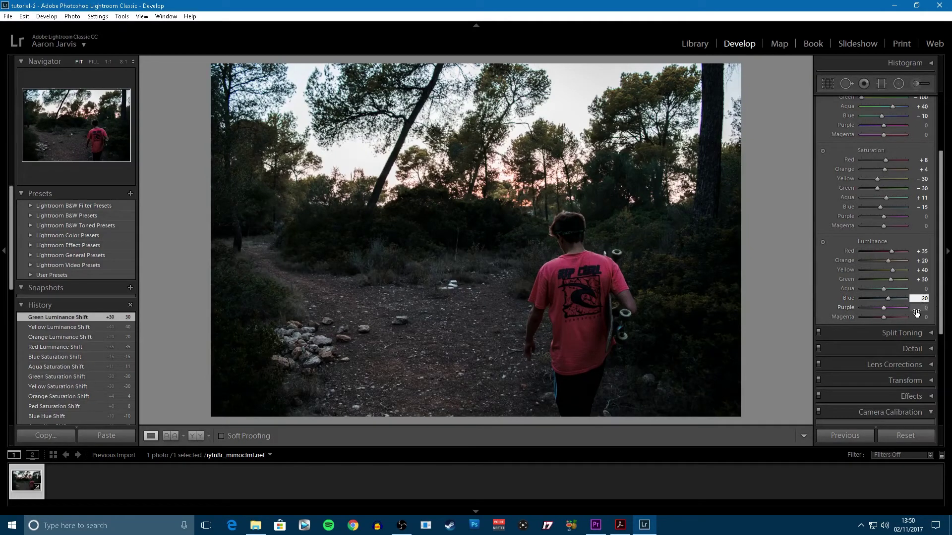
pyautogui.click(823, 287)
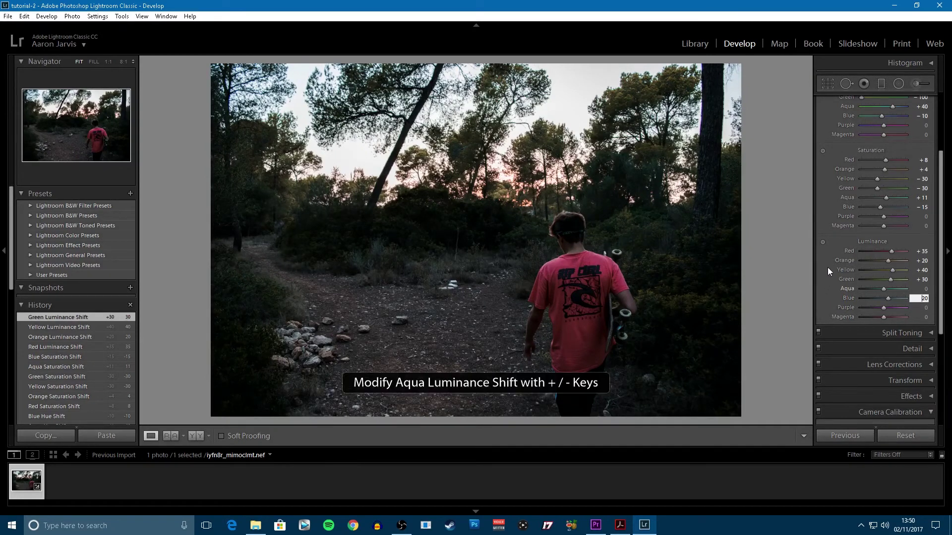
pyautogui.click(925, 298)
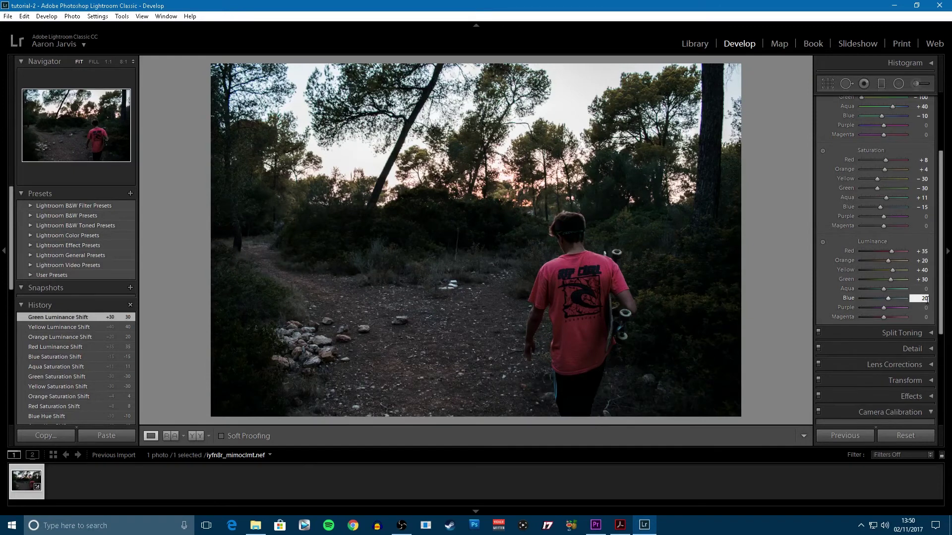
# Commit Blue luminance at +20 and toggle the Before/After view with backslash.
pyautogui.press('Return')
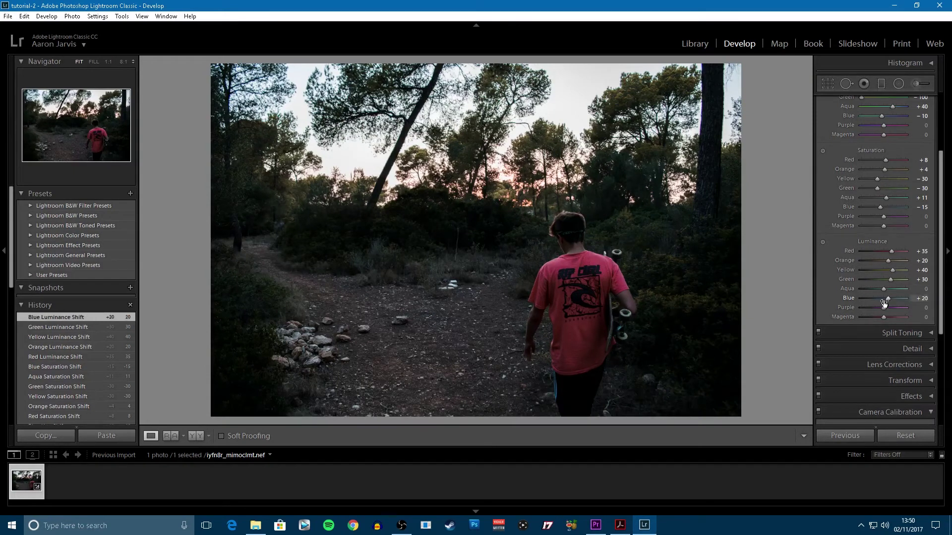
pyautogui.press('\\')
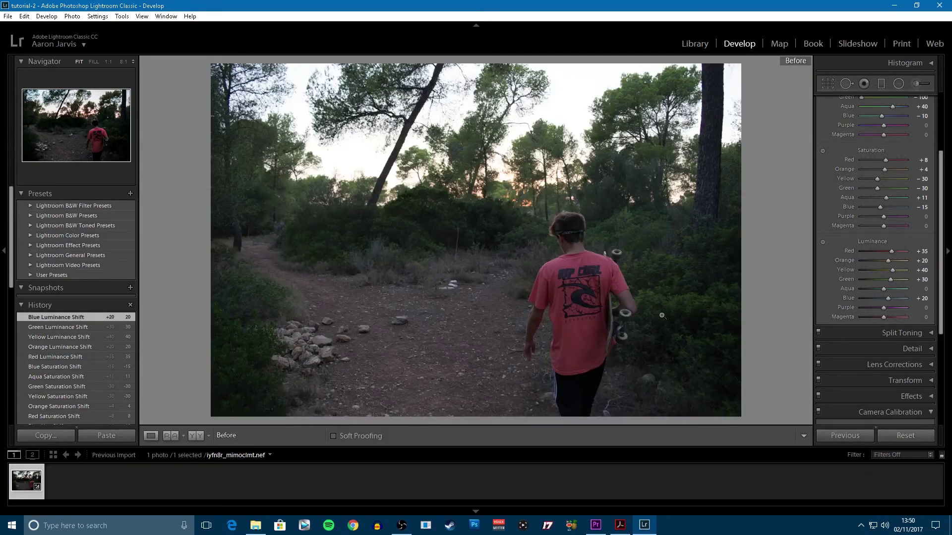
pyautogui.press('\\')
pyautogui.press('\\')
pyautogui.press('\\')
pyautogui.press('\\')
pyautogui.press('\\')
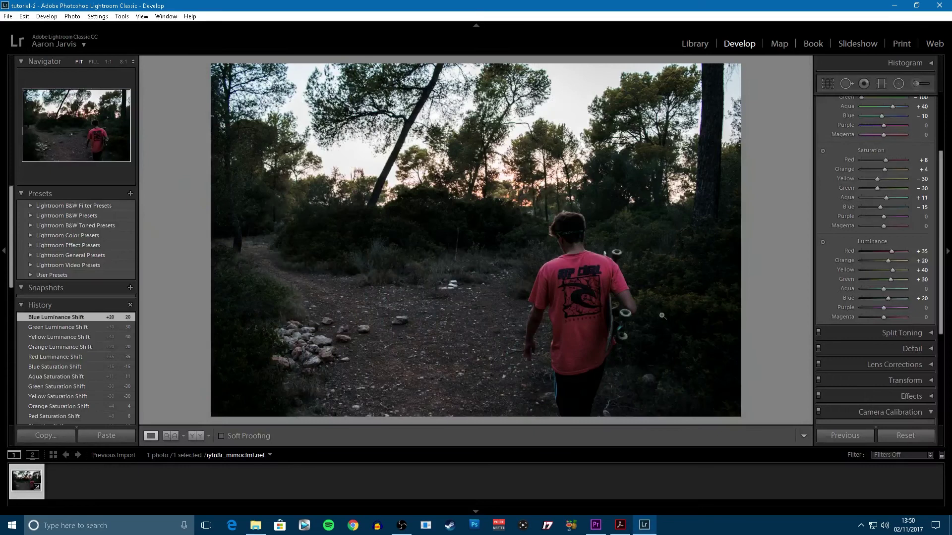
pyautogui.press('\\')
pyautogui.press('\\')
pyautogui.press('\\')
pyautogui.press('\\')
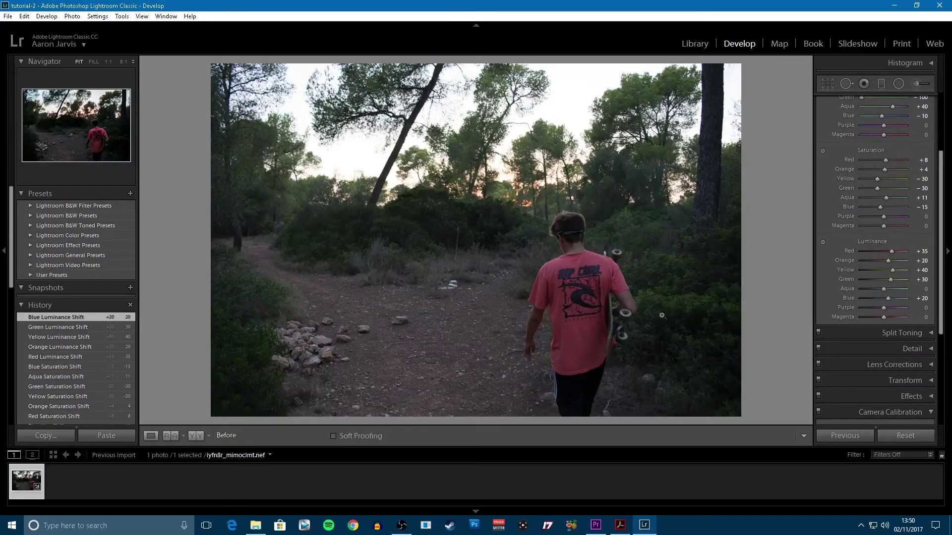
pyautogui.press('\\')
pyautogui.press('\\')
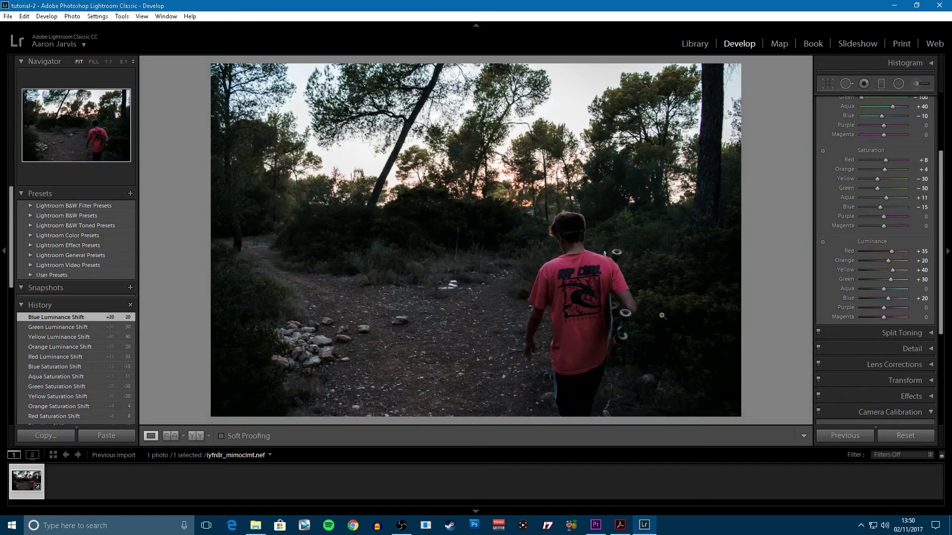
pyautogui.press('\\')
pyautogui.press('\\')
pyautogui.press('\\')
pyautogui.press('\\')
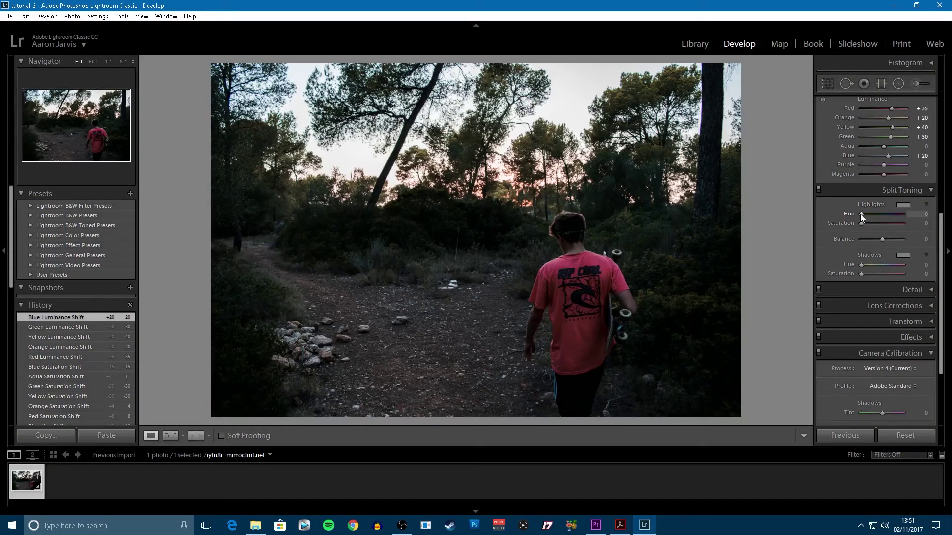
# Set split toning Highlights to Hue 227, Saturation 8 and Shadows to Hue 214, Saturation 11.
pyautogui.click(924, 217)
pyautogui.write('227')
pyautogui.press('Return')
pyautogui.click(922, 224)
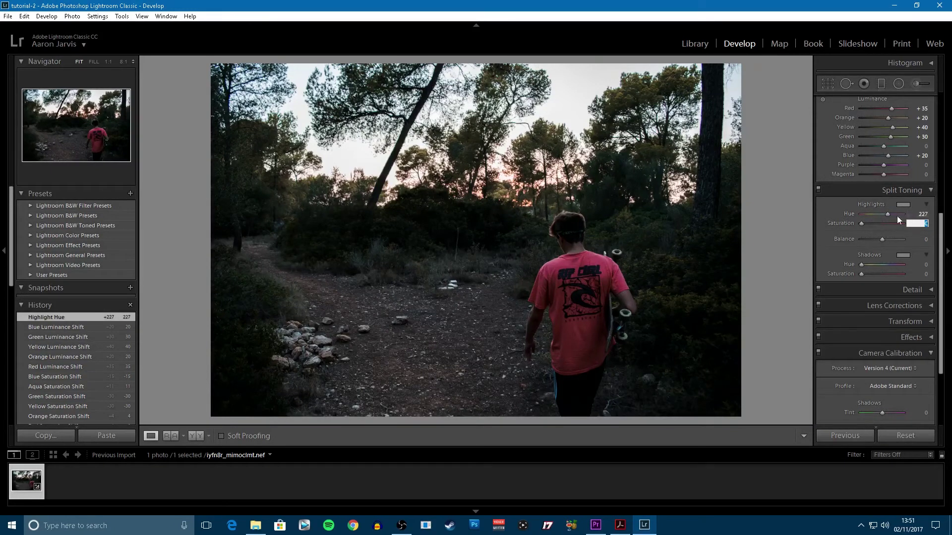
pyautogui.write('8')
pyautogui.click(925, 265)
pyautogui.write('214')
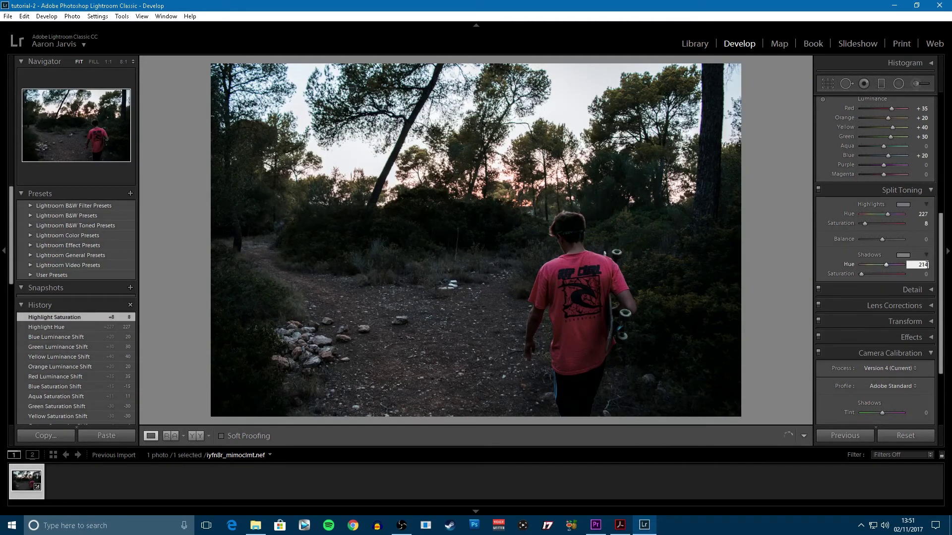
pyautogui.click(923, 275)
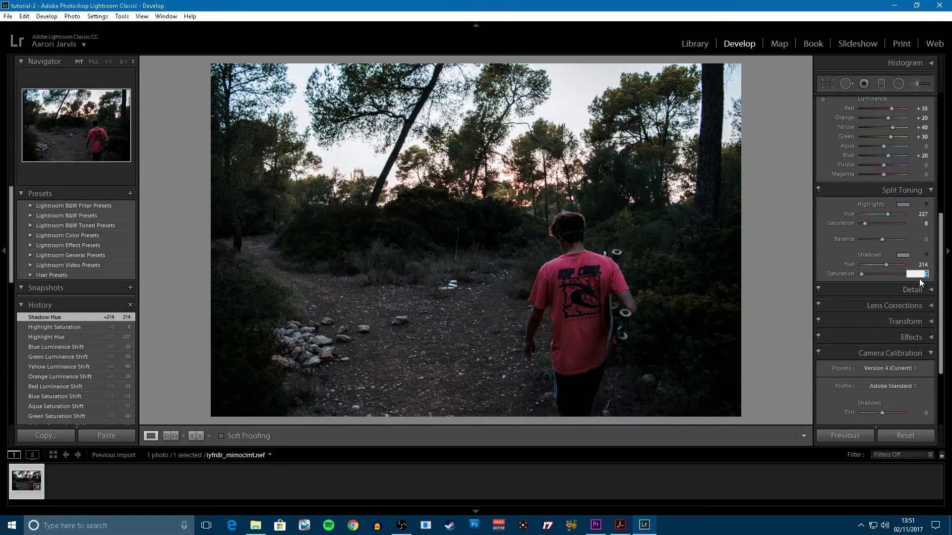
pyautogui.write('11')
pyautogui.press('Return')
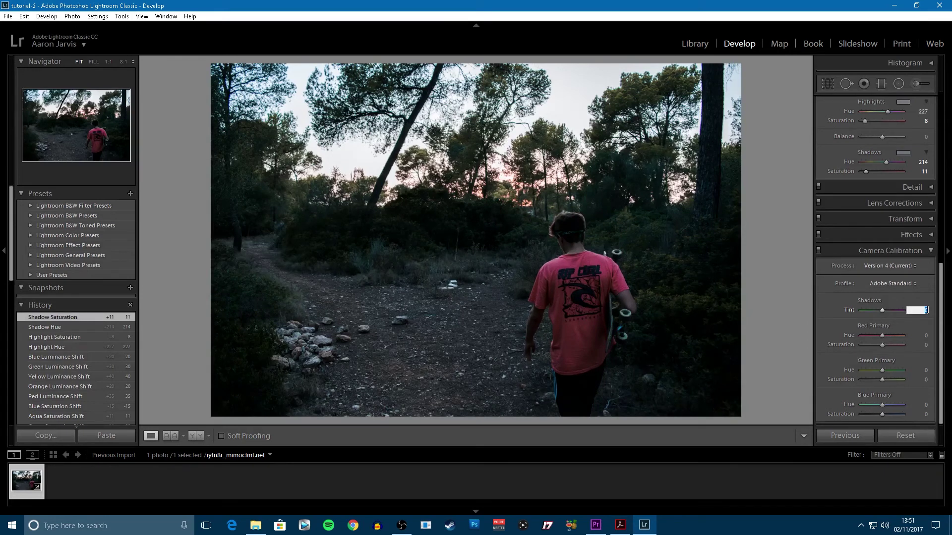
# Set Camera Calibration Shadows Tint −10, Red Primary Hue +29 and Blue Primary Hue −21.
pyautogui.write('-1')
pyautogui.click(926, 337)
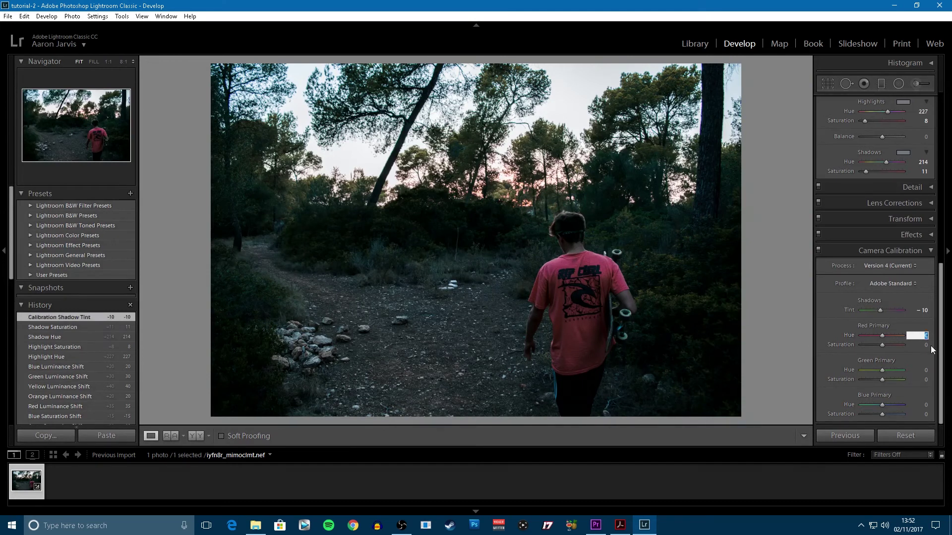
pyautogui.write('29')
pyautogui.press('Return')
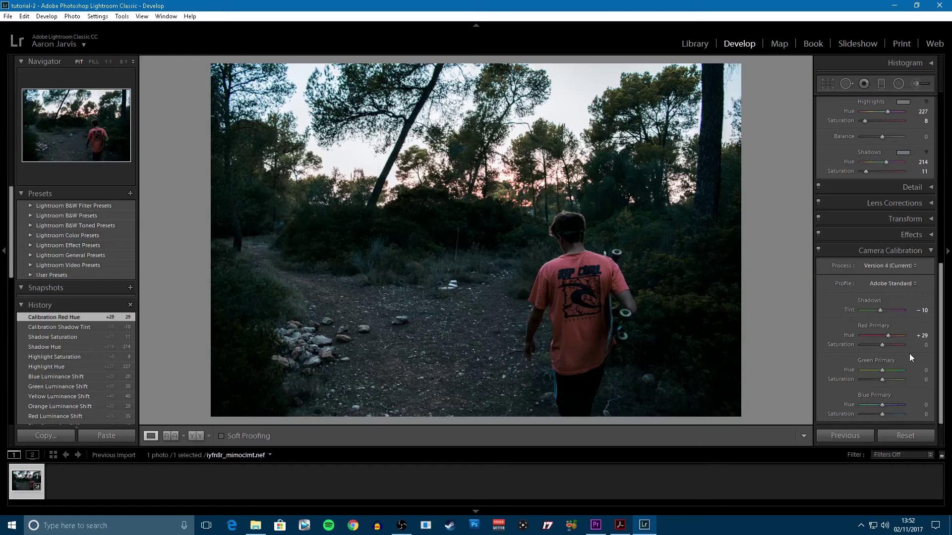
pyautogui.press('\\')
pyautogui.press('\\')
pyautogui.press('\\')
pyautogui.press('\\')
pyautogui.press('\\')
pyautogui.press('\\')
pyautogui.press('\\')
pyautogui.press('\\')
pyautogui.click(926, 405)
pyautogui.write('-')
pyautogui.write('21')
pyautogui.press('Return')
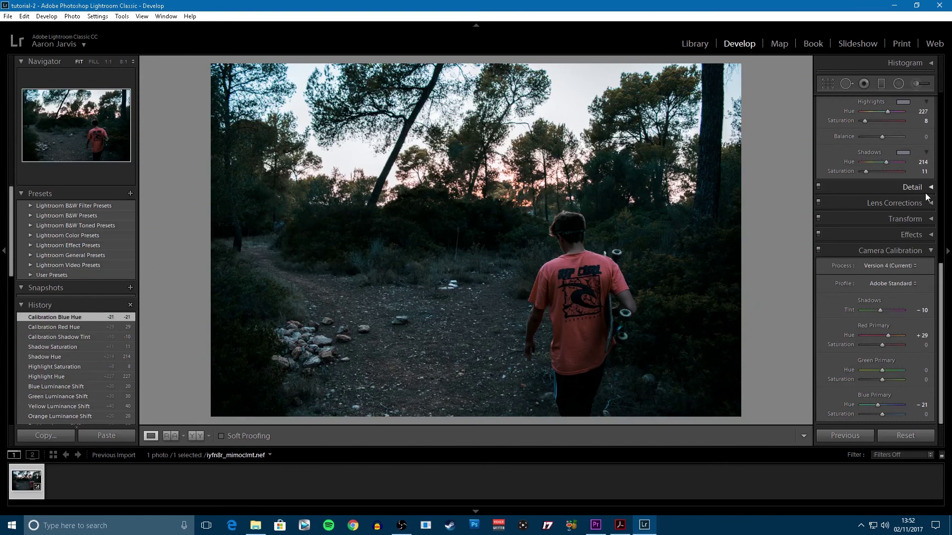
# In the Detail panel, set noise reduction Luminance to 44 and Color to 45.
pyautogui.click(930, 189)
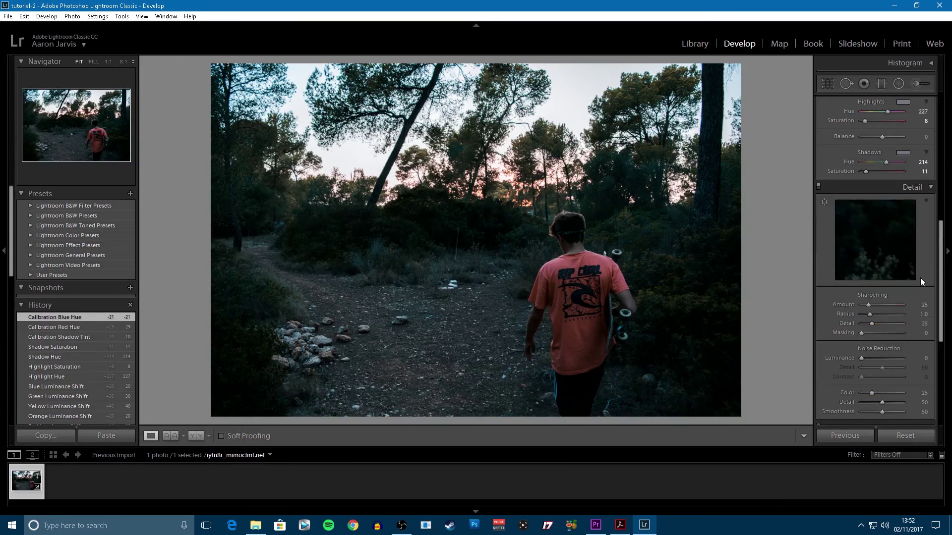
pyautogui.scroll(-5, 936, 282)
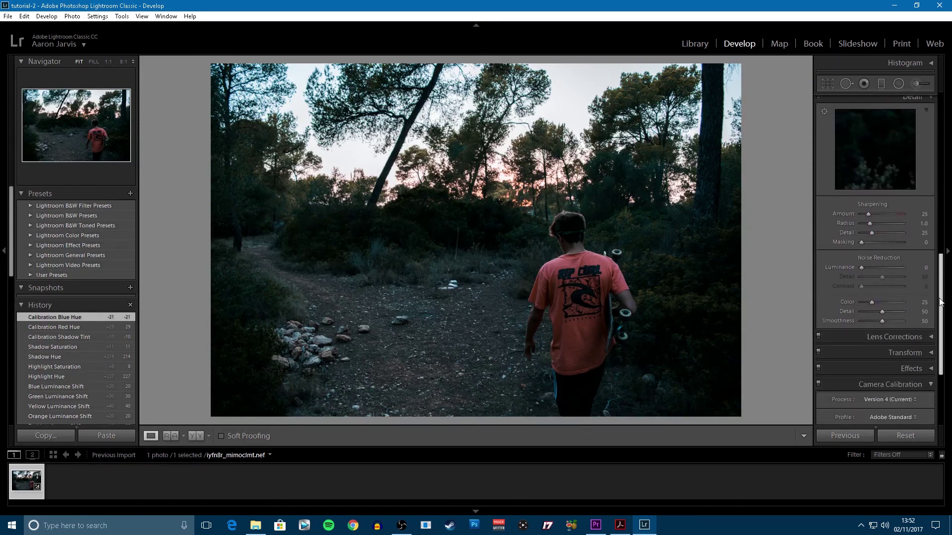
pyautogui.moveTo(861, 254); pyautogui.dragTo(880, 254)
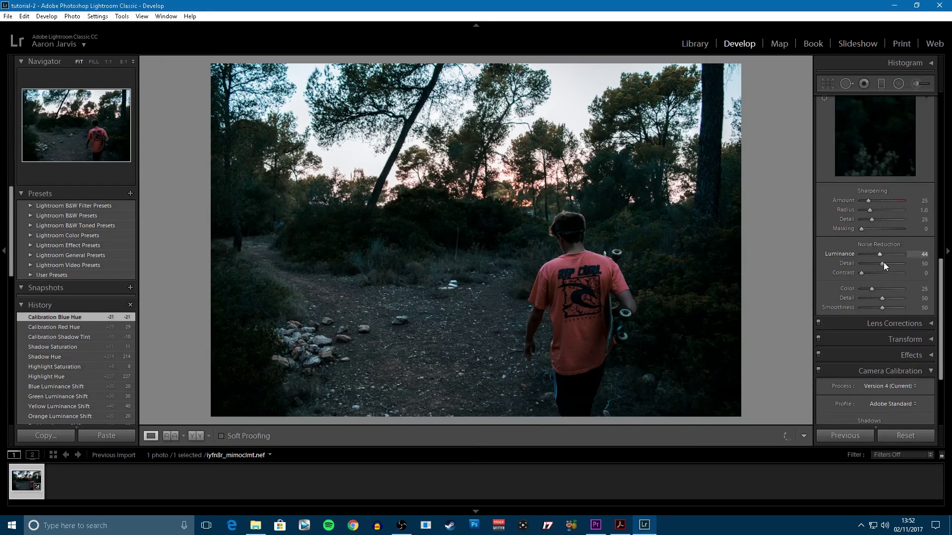
pyautogui.moveTo(870, 288); pyautogui.dragTo(878, 288)
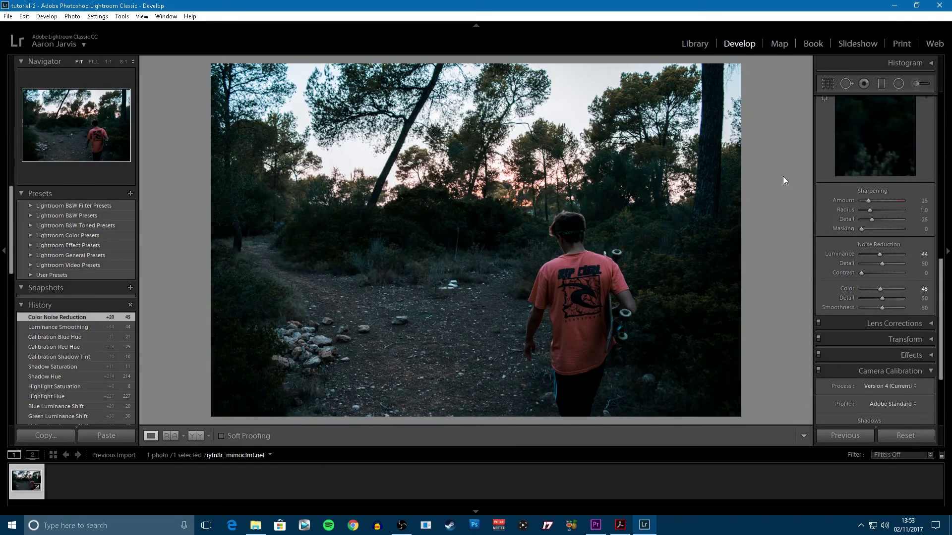
pyautogui.press('\\')
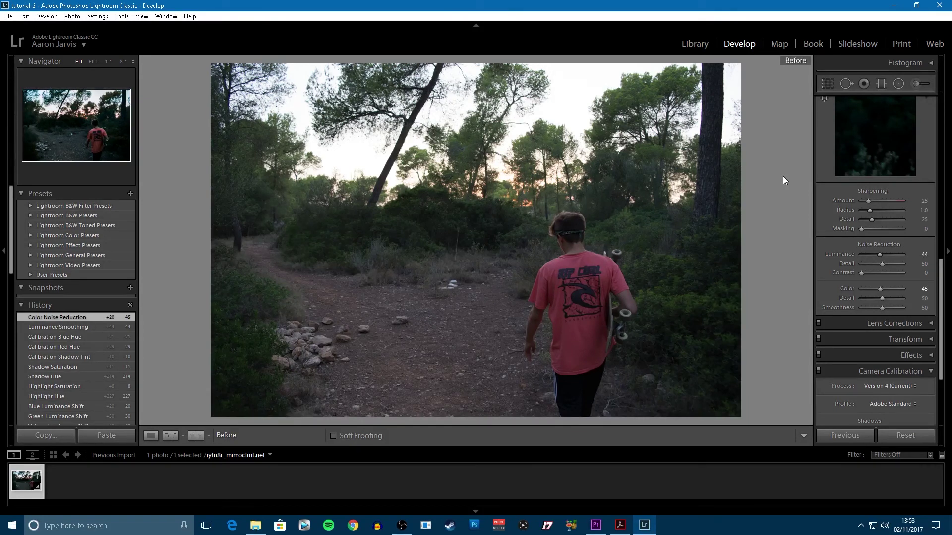
pyautogui.press('\\')
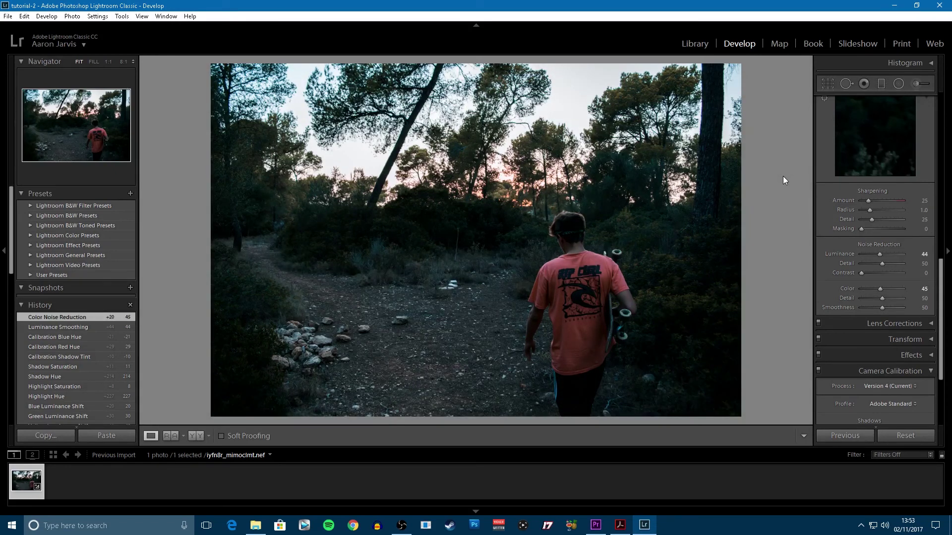
pyautogui.press('\\')
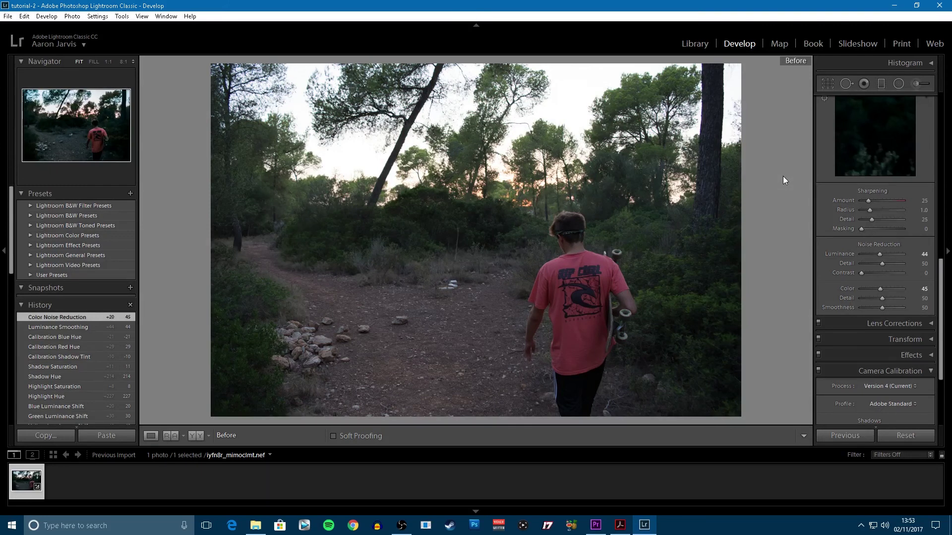
pyautogui.press('\\')
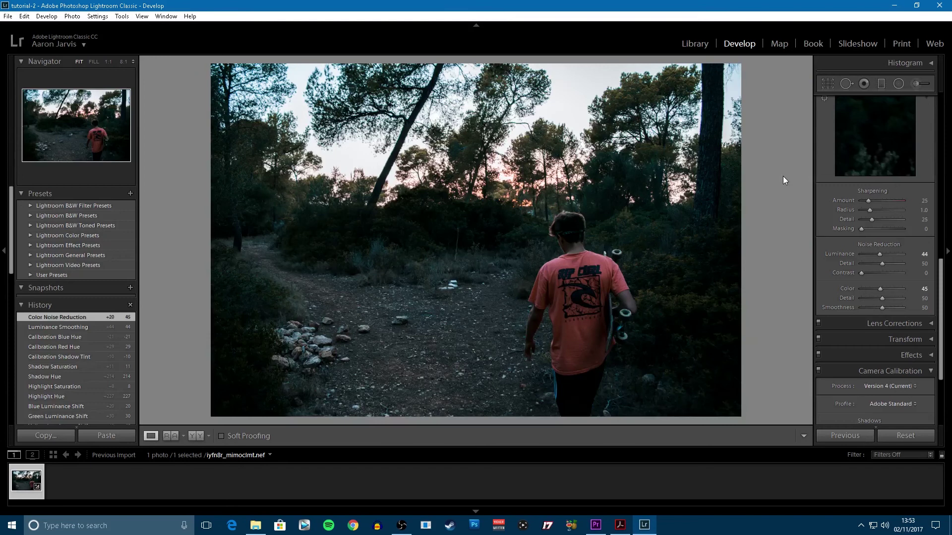